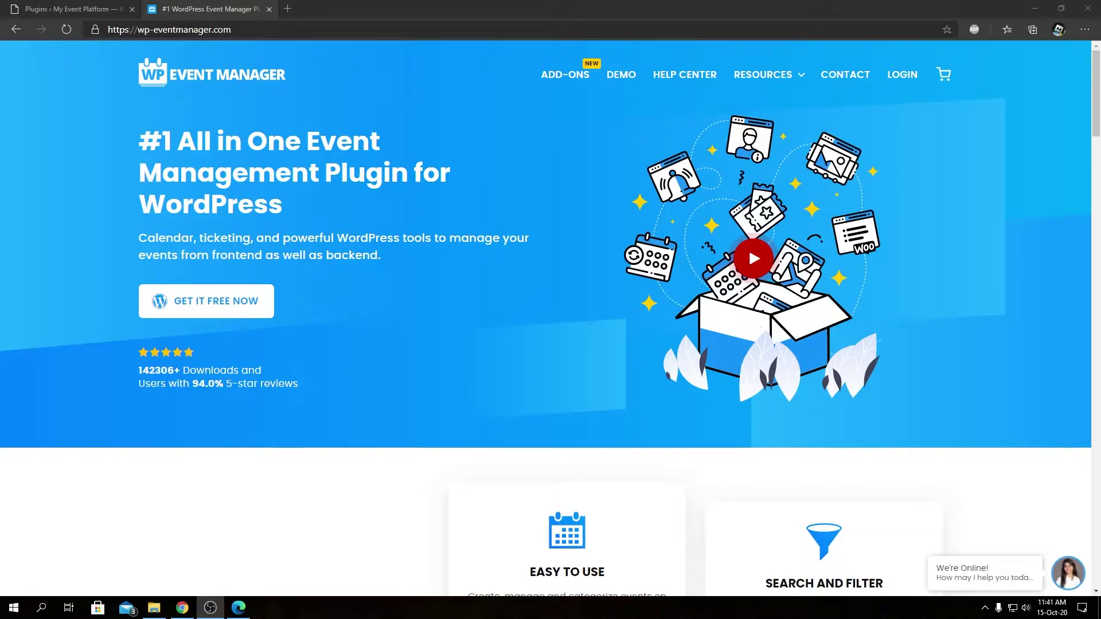
Open the ADD-ONS catalogue on the WP Event Manager website.
{"action": "left_click", "coordinate": [582, 82]}
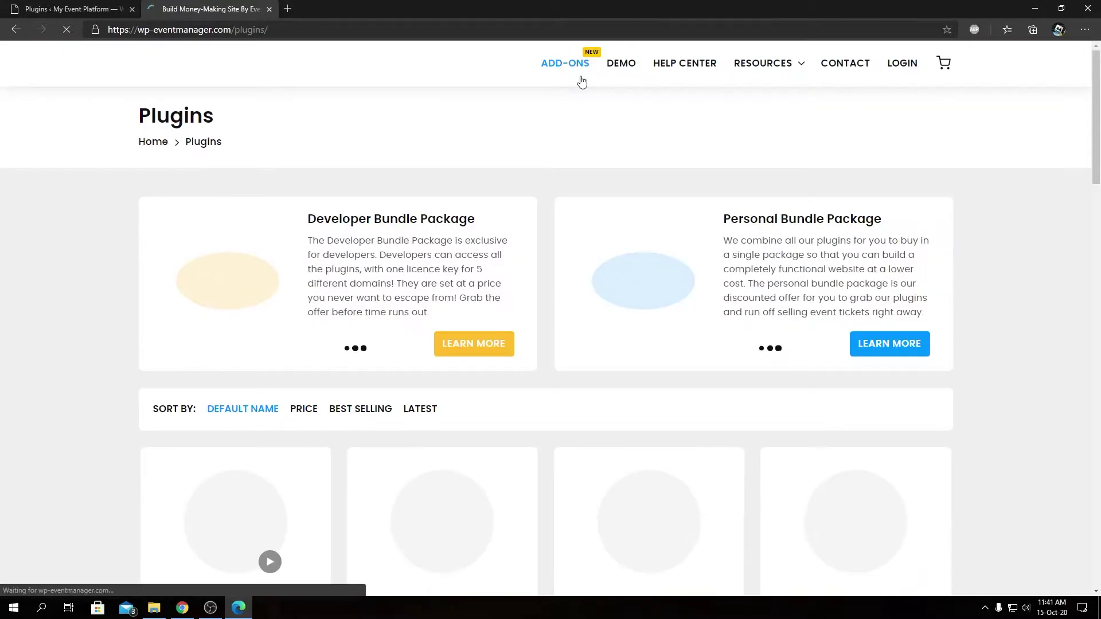
{"action": "scroll", "coordinate": [241, 286], "scroll_direction": "down", "scroll_amount": 5}
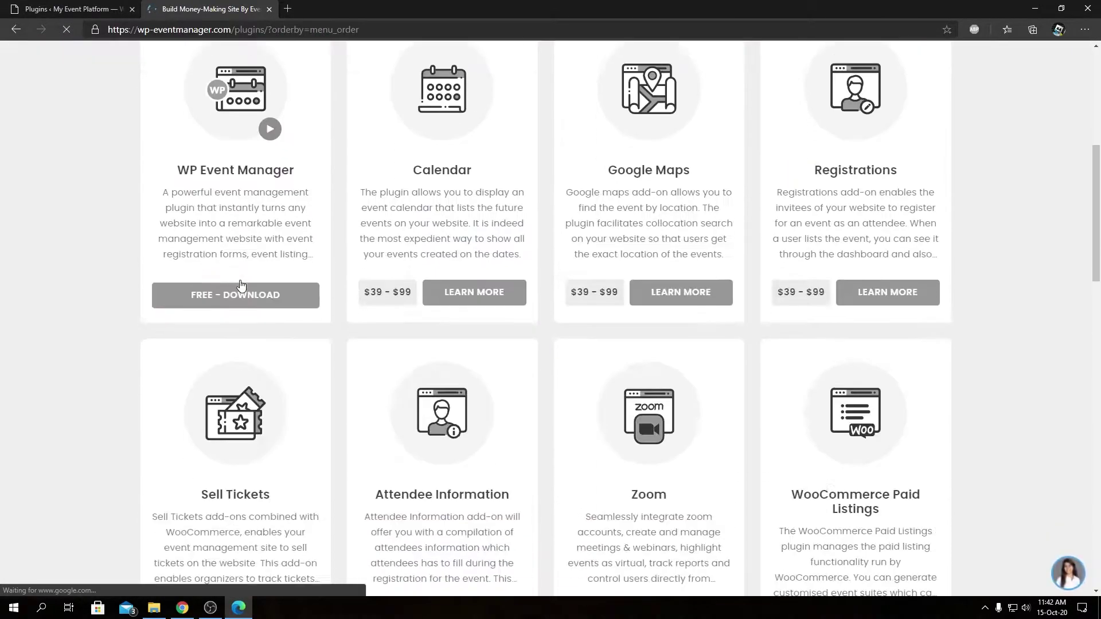
{"action": "scroll", "coordinate": [241, 285], "scroll_direction": "down", "scroll_amount": 4}
{"action": "scroll", "coordinate": [241, 285], "scroll_direction": "down", "scroll_amount": 6}
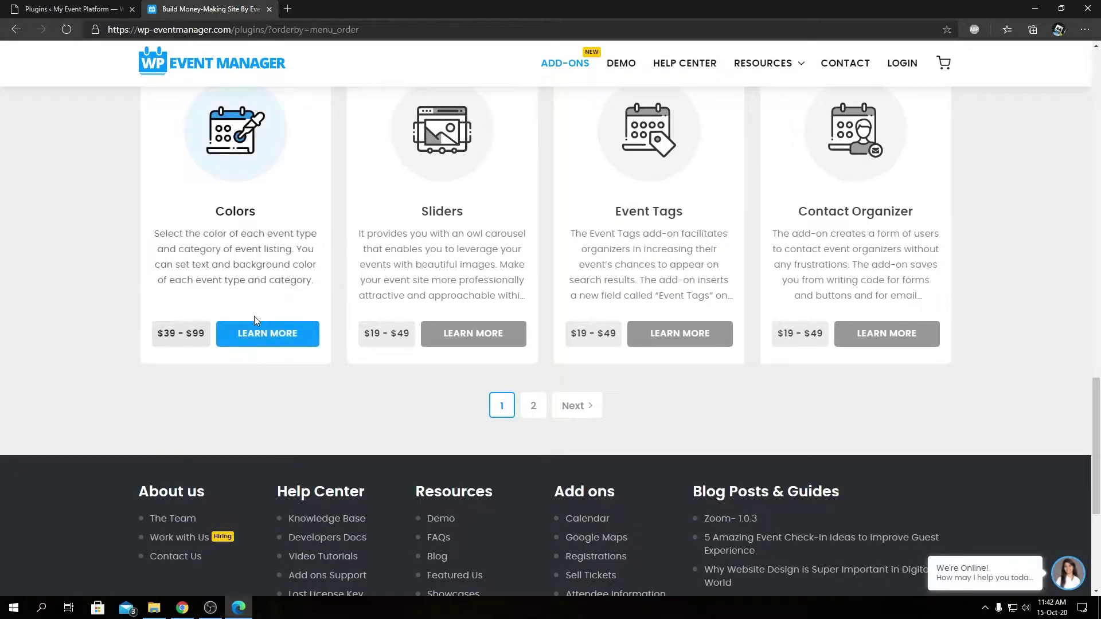
{"action": "scroll", "coordinate": [259, 271], "scroll_direction": "up", "scroll_amount": 1}
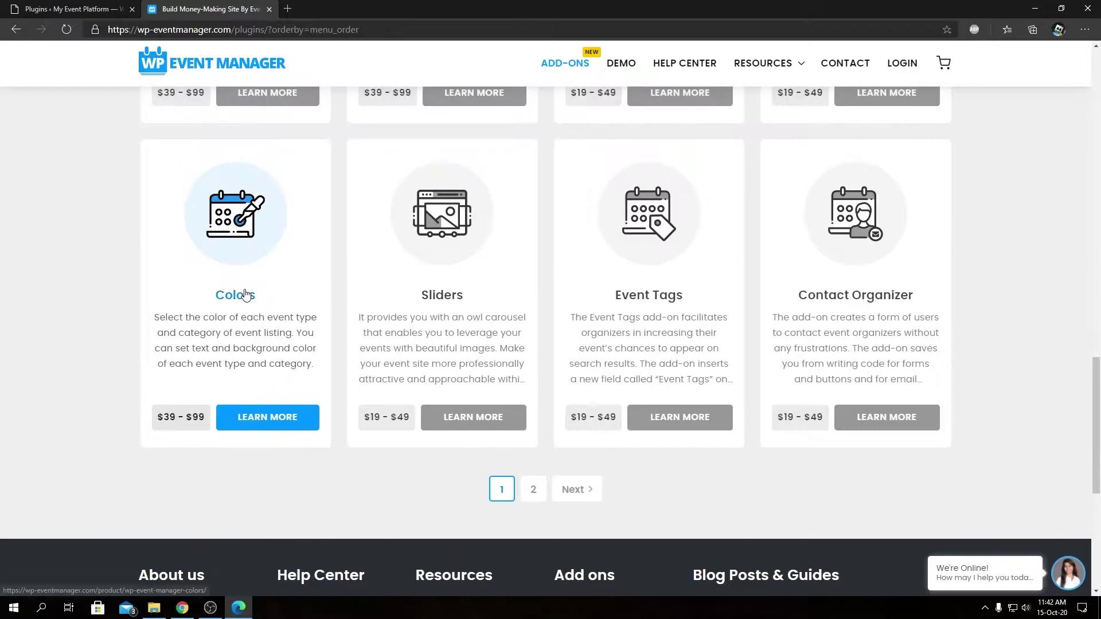
Open the Colors add-on product page to review its features and license prices.
{"action": "left_click", "coordinate": [244, 295]}
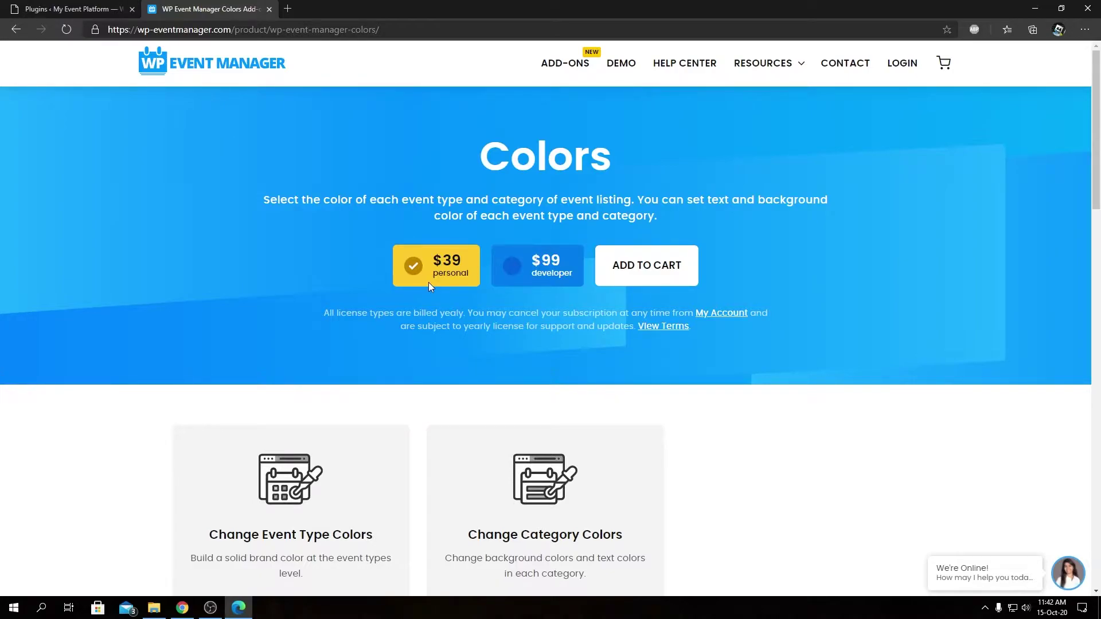
{"action": "scroll", "coordinate": [429, 282], "scroll_direction": "down", "scroll_amount": 3}
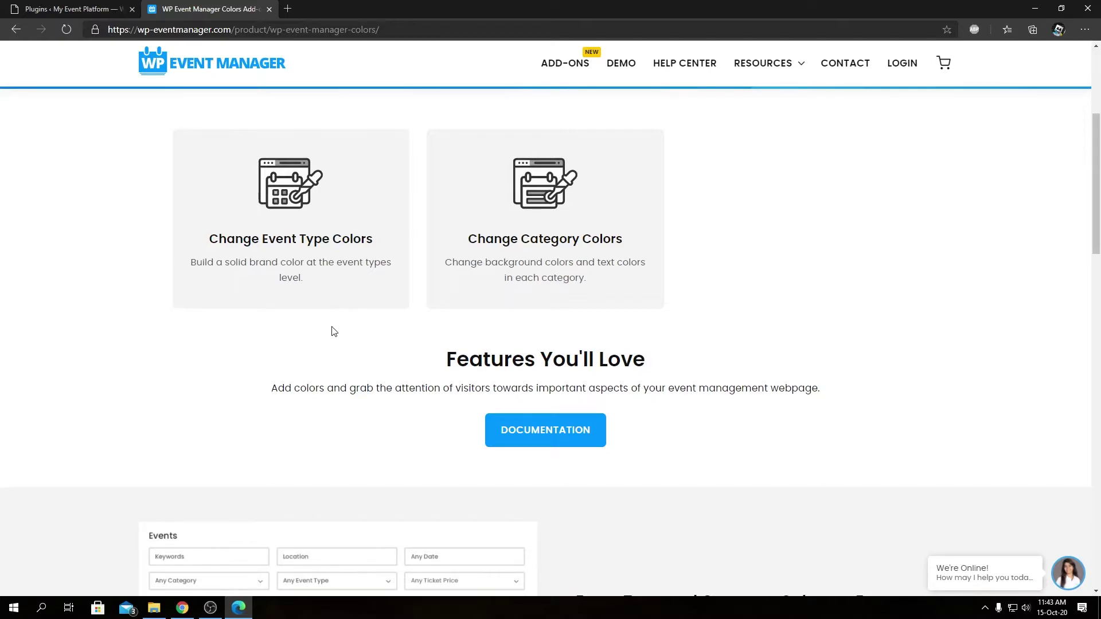
{"action": "scroll", "coordinate": [334, 331], "scroll_direction": "down", "scroll_amount": 3}
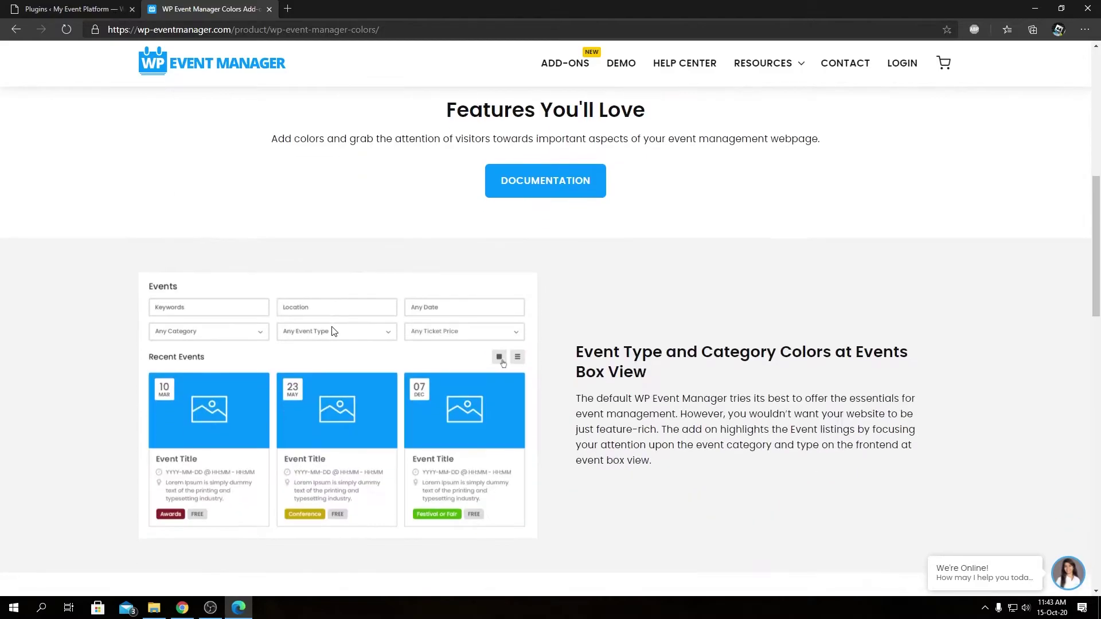
{"action": "scroll", "coordinate": [334, 331], "scroll_direction": "down", "scroll_amount": 1}
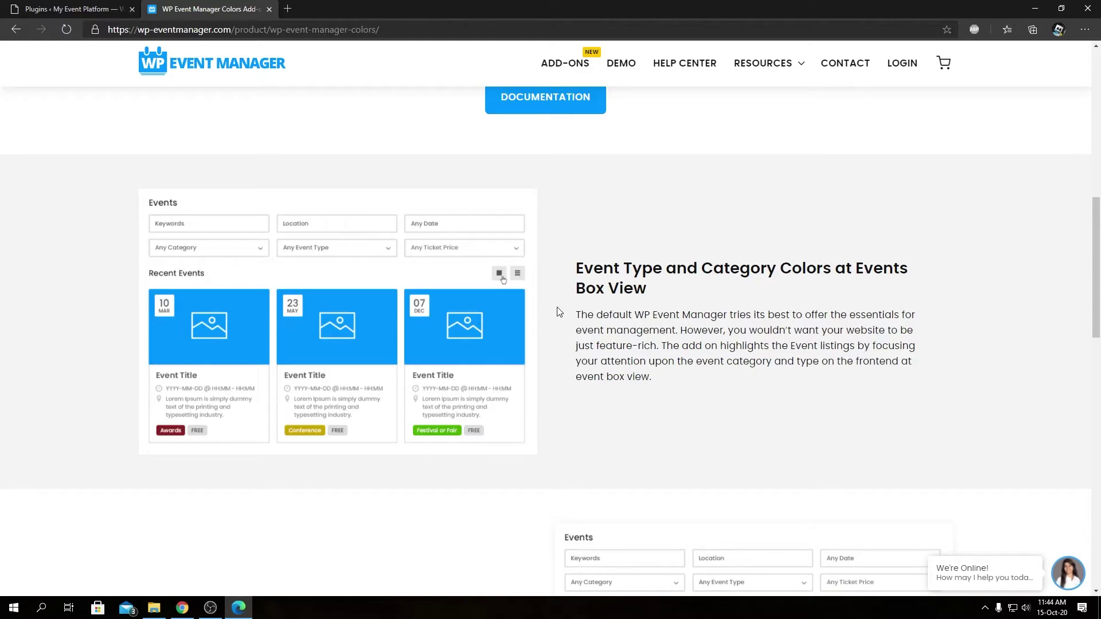
{"action": "scroll", "coordinate": [556, 312], "scroll_direction": "down", "scroll_amount": 3}
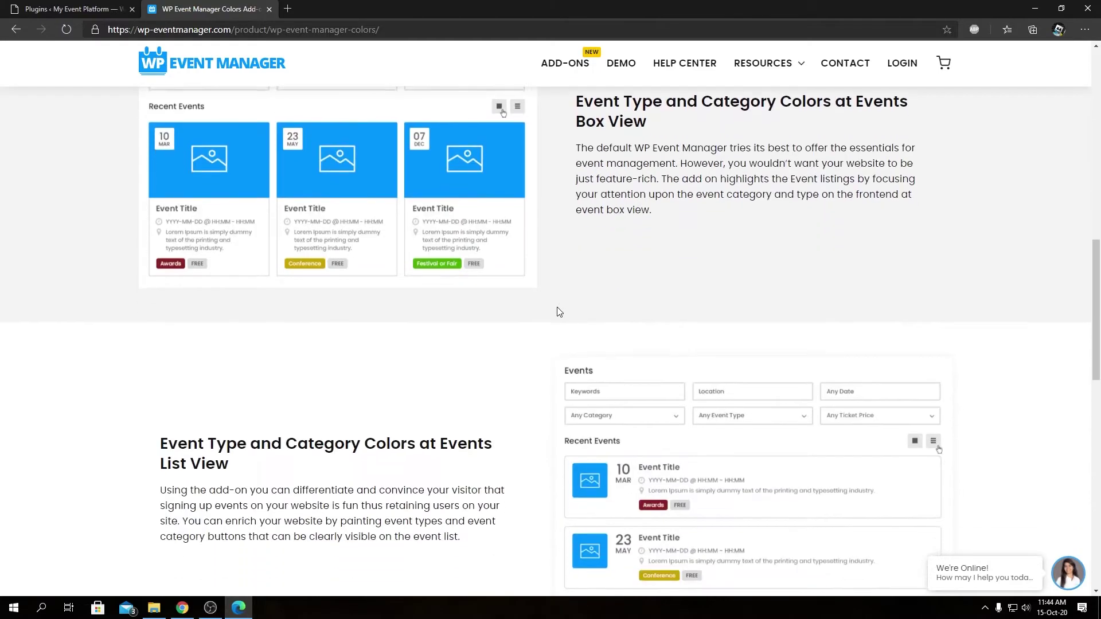
{"action": "scroll", "coordinate": [551, 310], "scroll_direction": "up", "scroll_amount": 2}
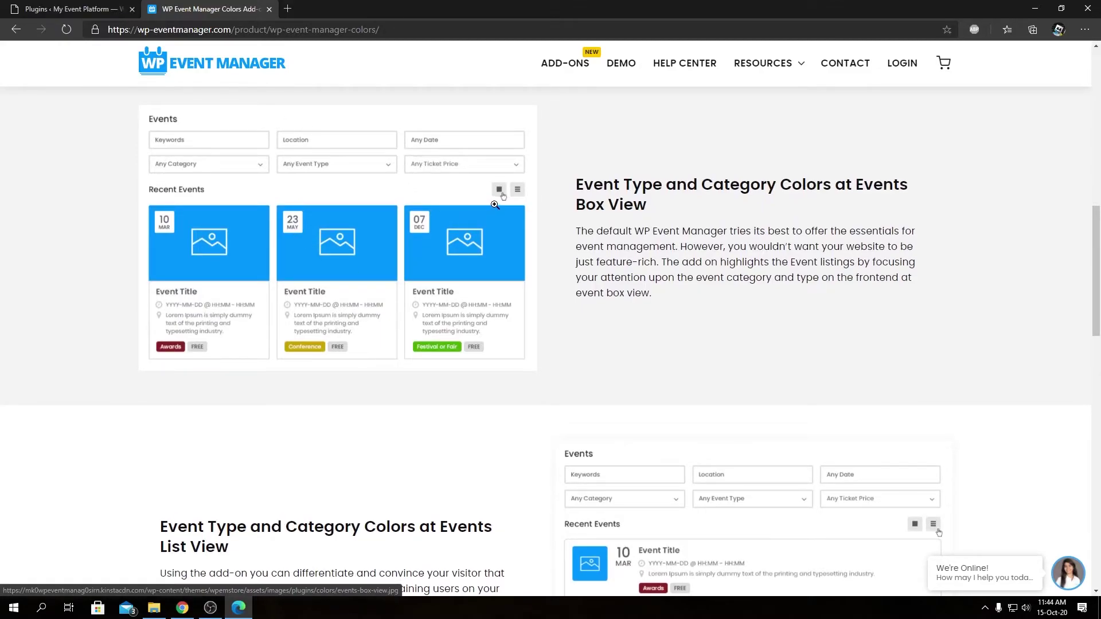
{"action": "scroll", "coordinate": [498, 198], "scroll_direction": "down", "scroll_amount": 4}
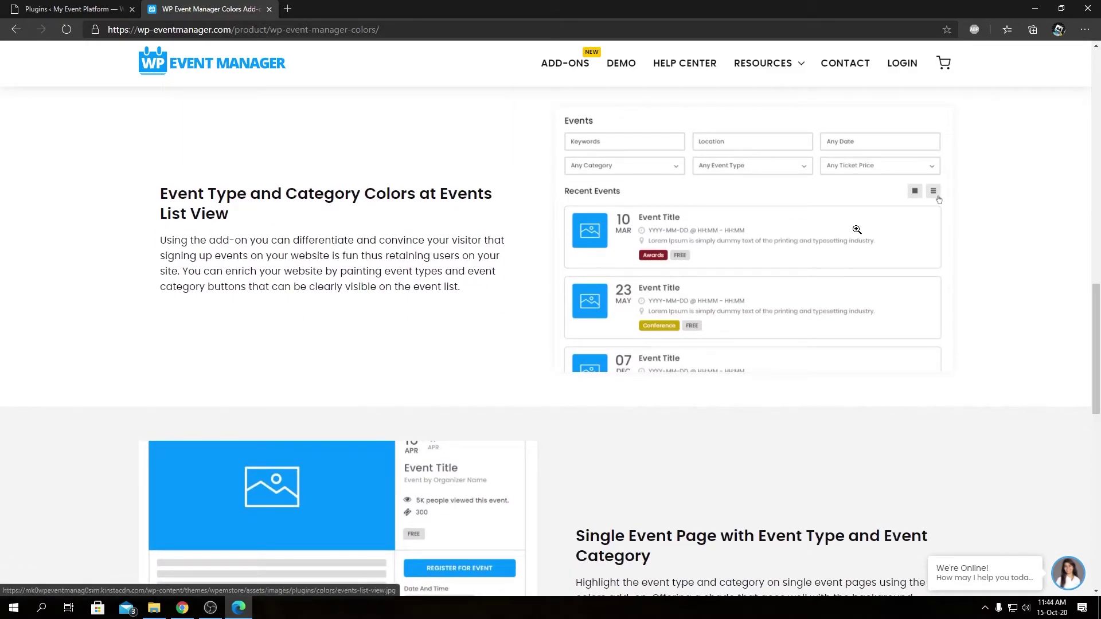
{"action": "scroll", "coordinate": [851, 231], "scroll_direction": "down", "scroll_amount": 2}
{"action": "scroll", "coordinate": [849, 229], "scroll_direction": "down", "scroll_amount": 2}
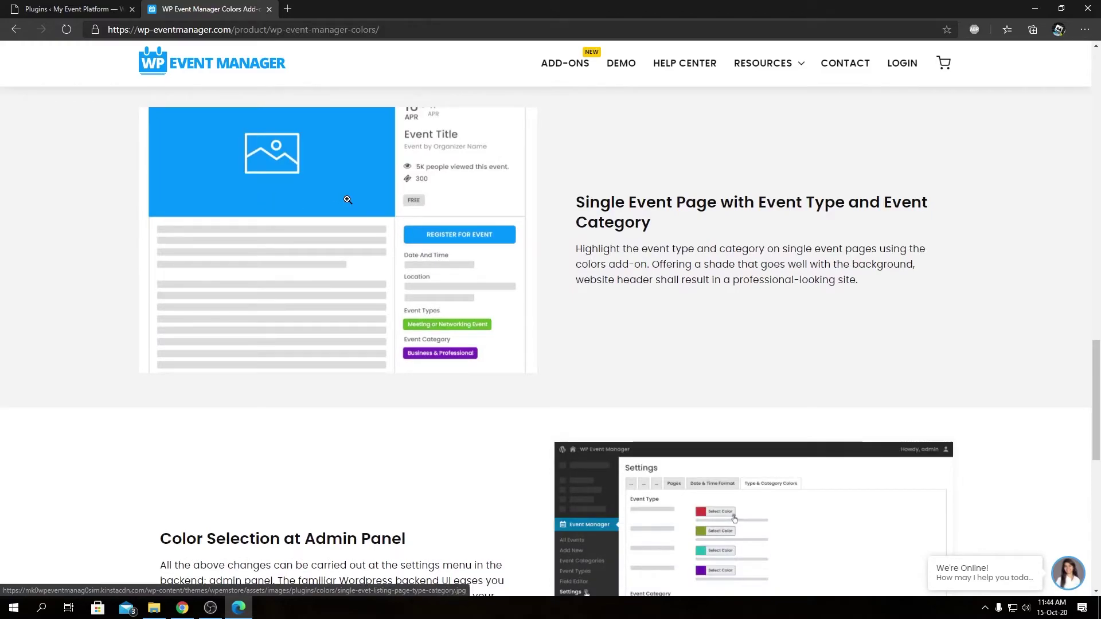
{"action": "scroll", "coordinate": [347, 199], "scroll_direction": "down", "scroll_amount": 3}
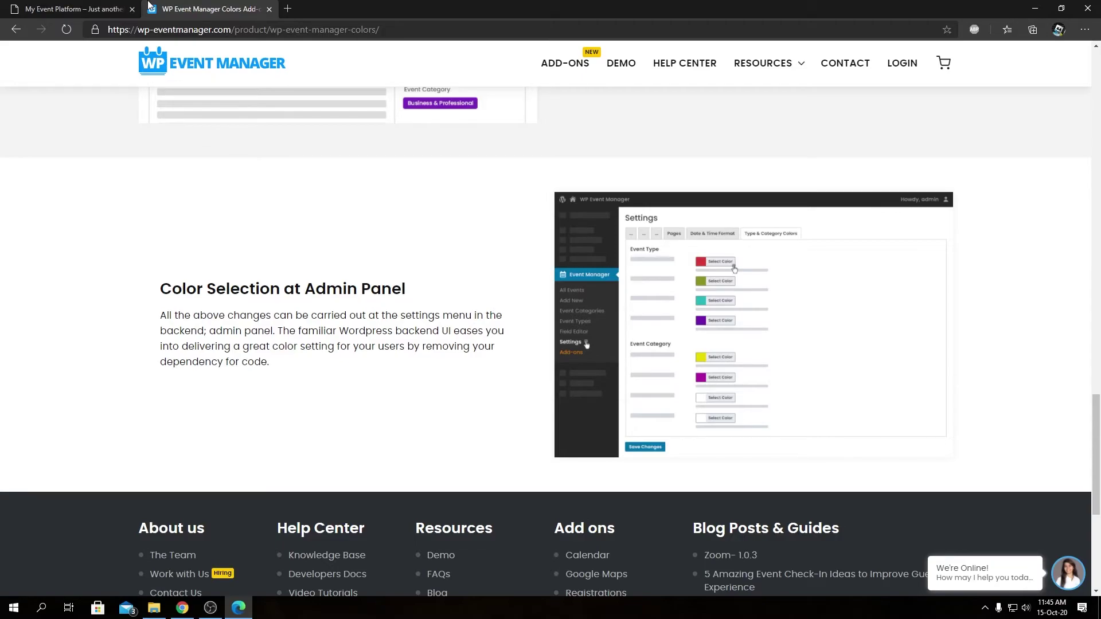
Go to My Event Platform's admin dashboard and open the Add Plugins page.
{"action": "left_click", "coordinate": [103, 8]}
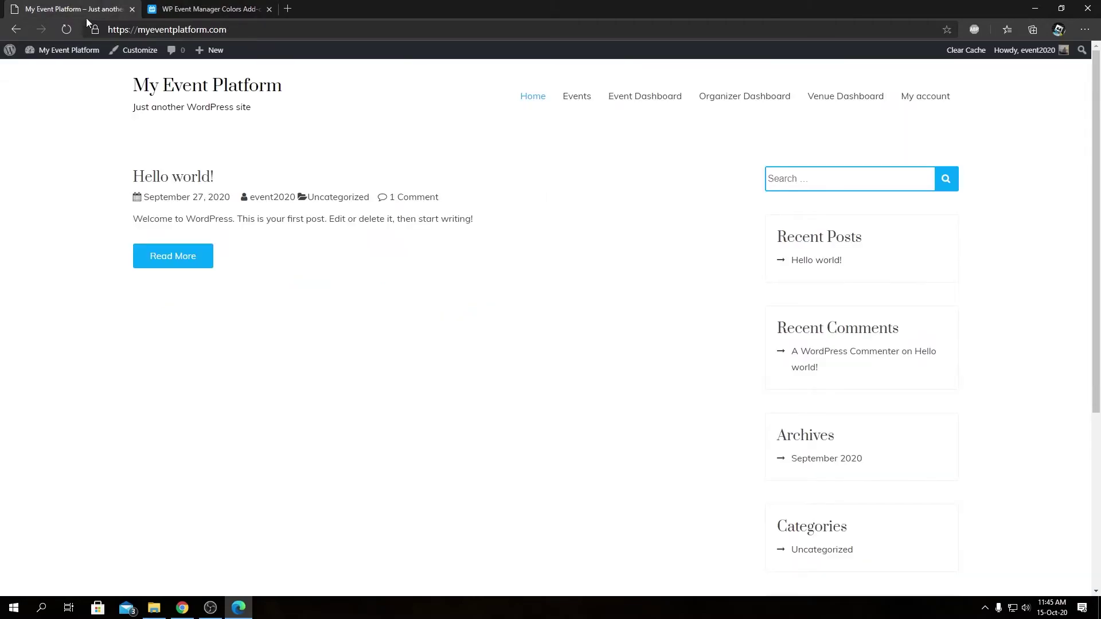
{"action": "mouse_move", "coordinate": [62, 49]}
{"action": "left_click", "coordinate": [49, 68]}
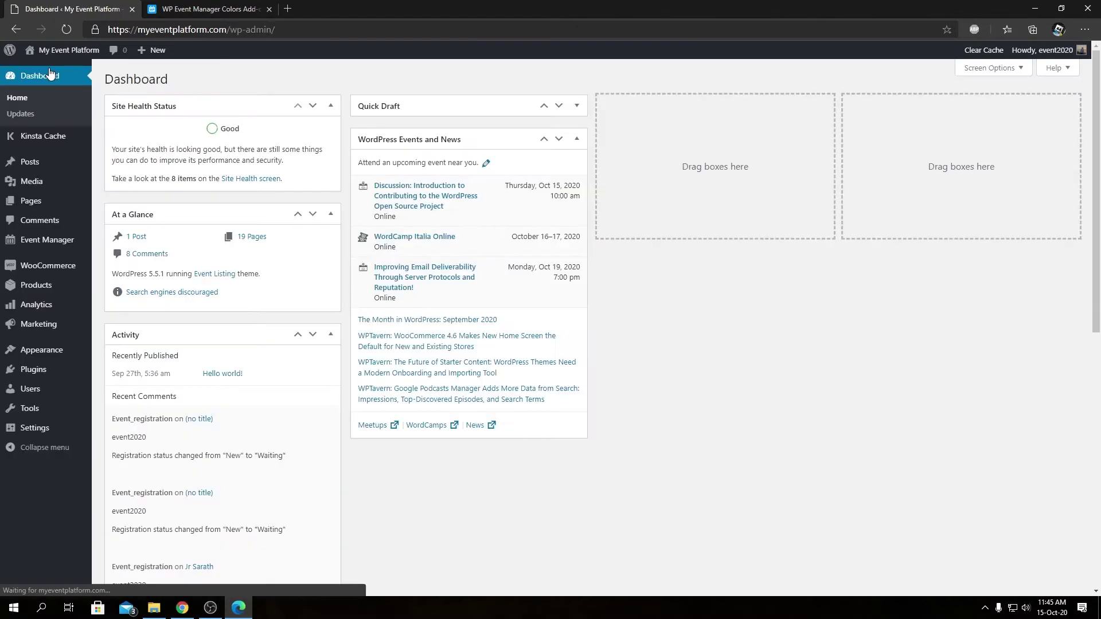
{"action": "mouse_move", "coordinate": [33, 369]}
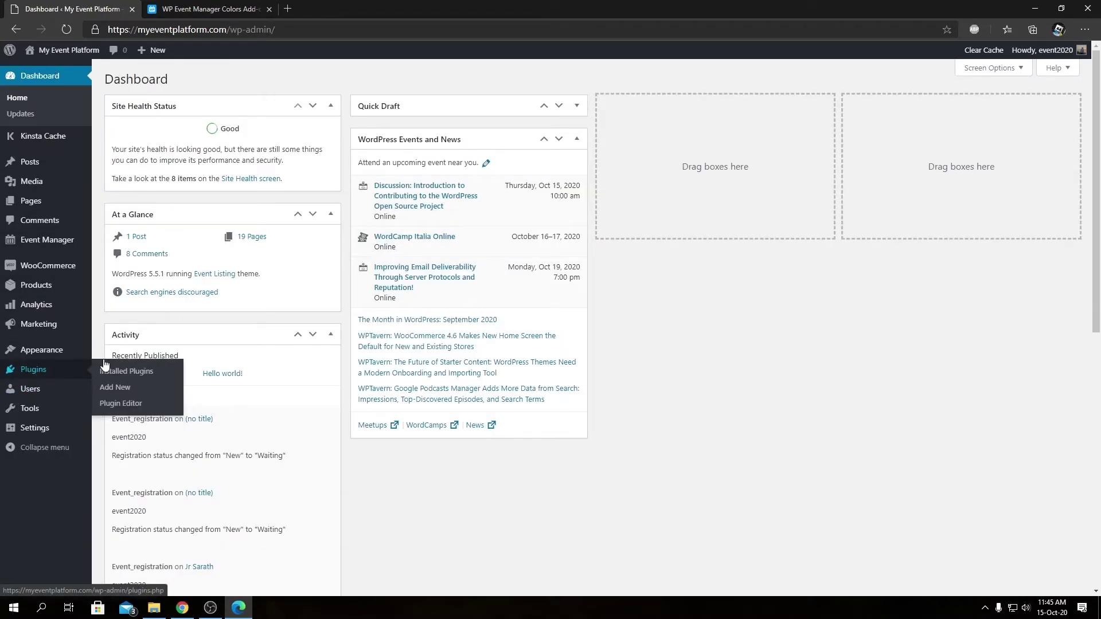
{"action": "left_click", "coordinate": [116, 394]}
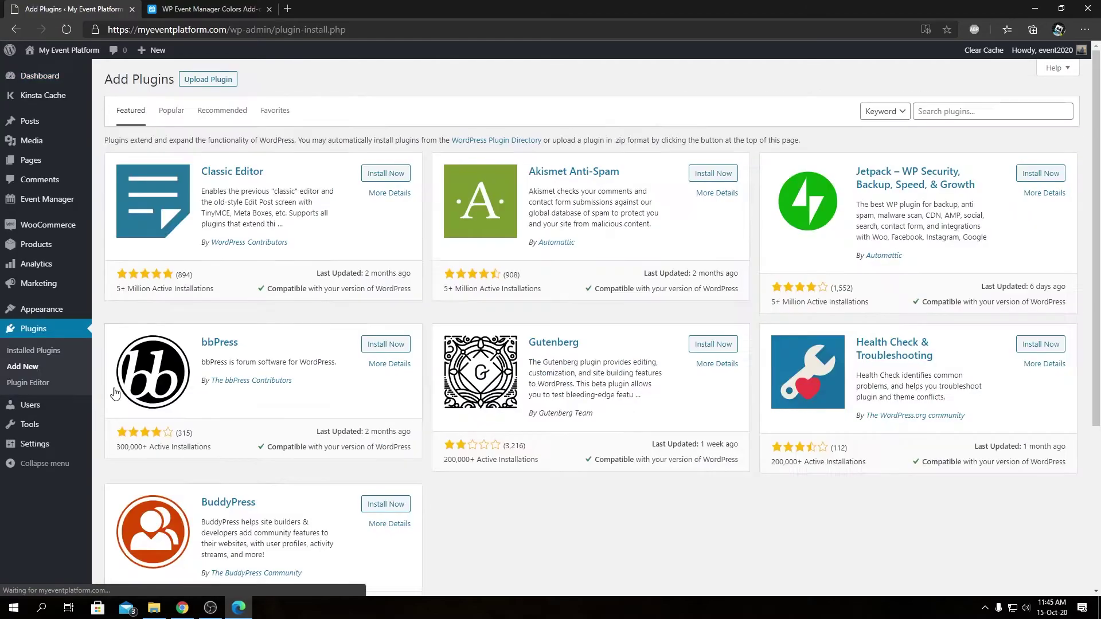
Upload wp-event-manager-colors.zip and install it.
{"action": "left_click", "coordinate": [221, 88]}
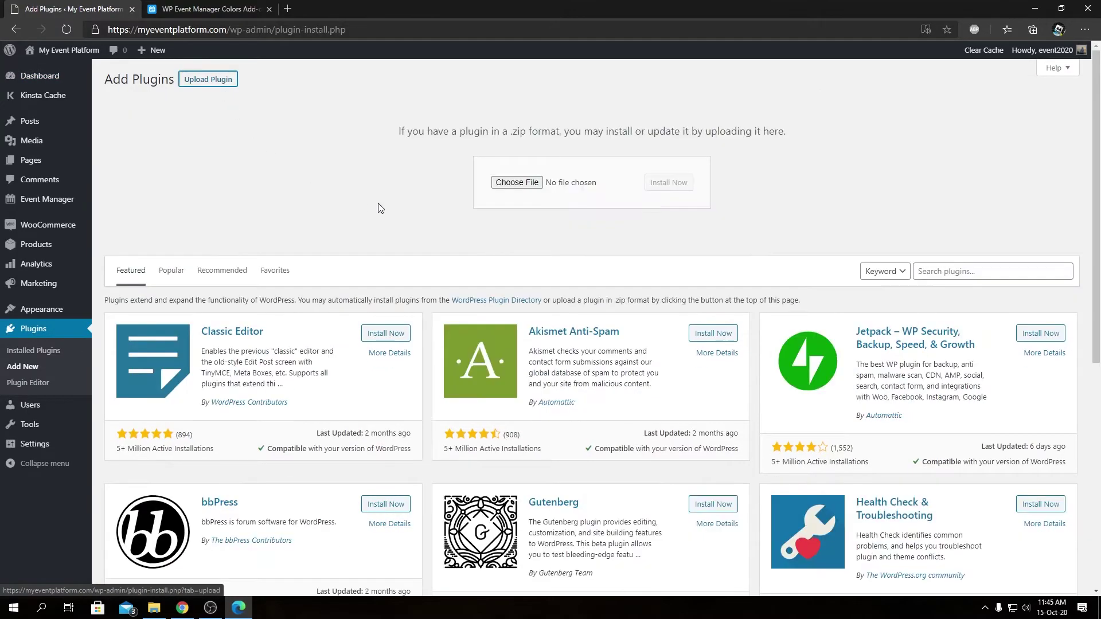
{"action": "left_click", "coordinate": [496, 182]}
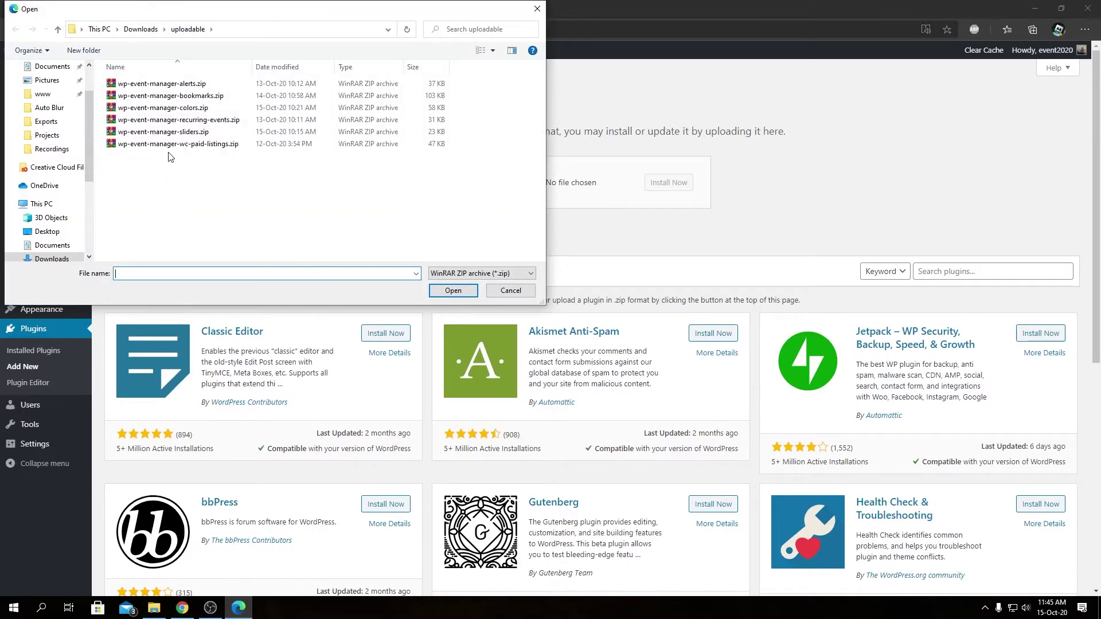
{"action": "left_click", "coordinate": [166, 109]}
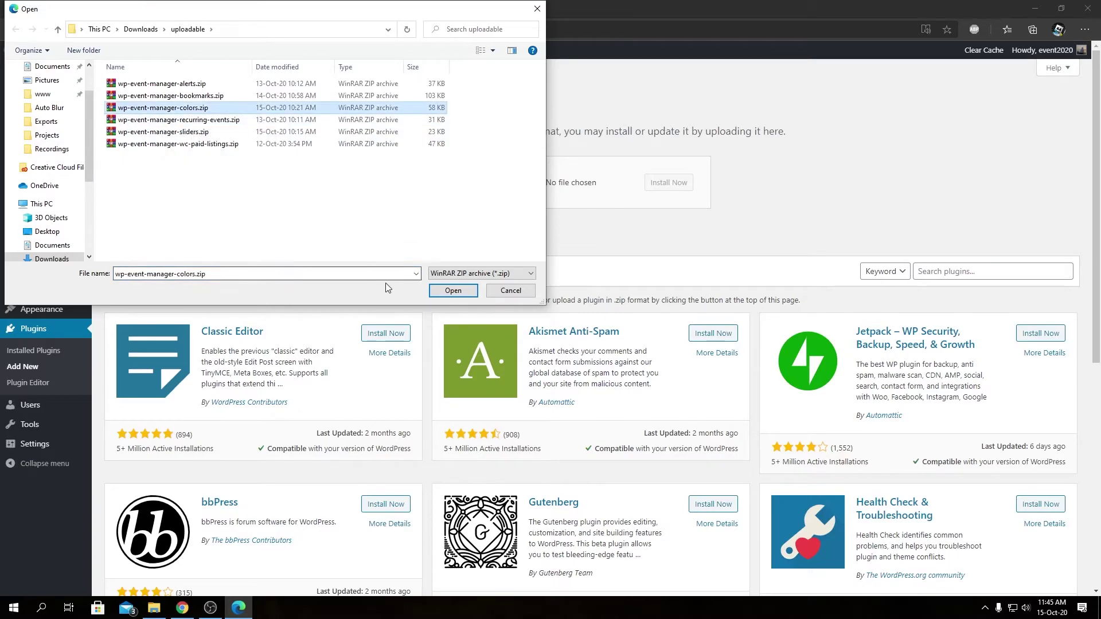
{"action": "left_click", "coordinate": [445, 292]}
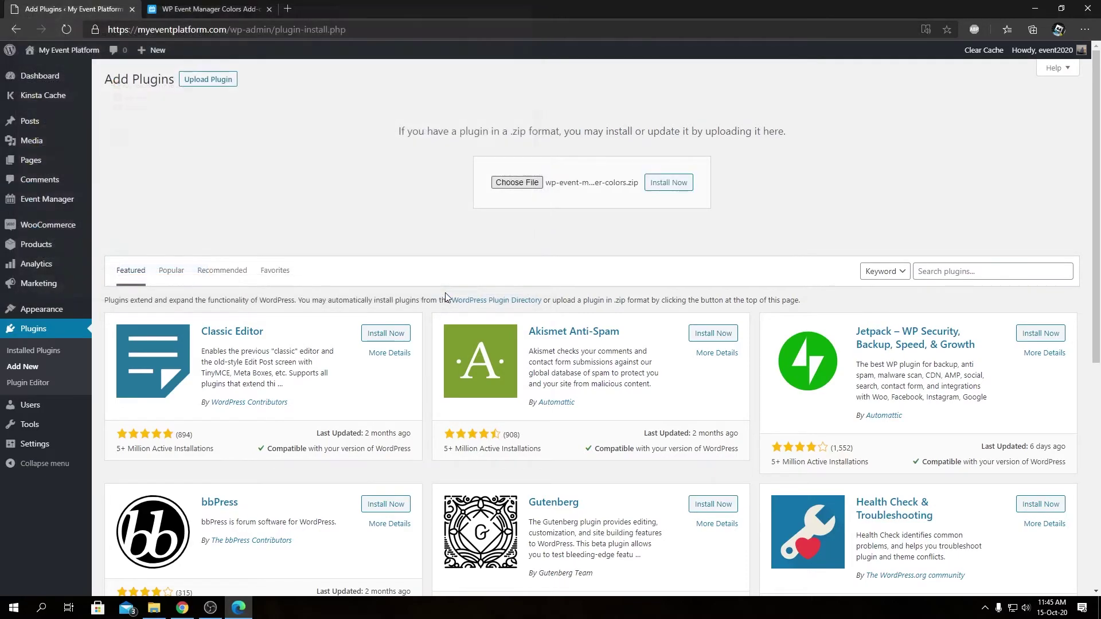
{"action": "left_click", "coordinate": [651, 192]}
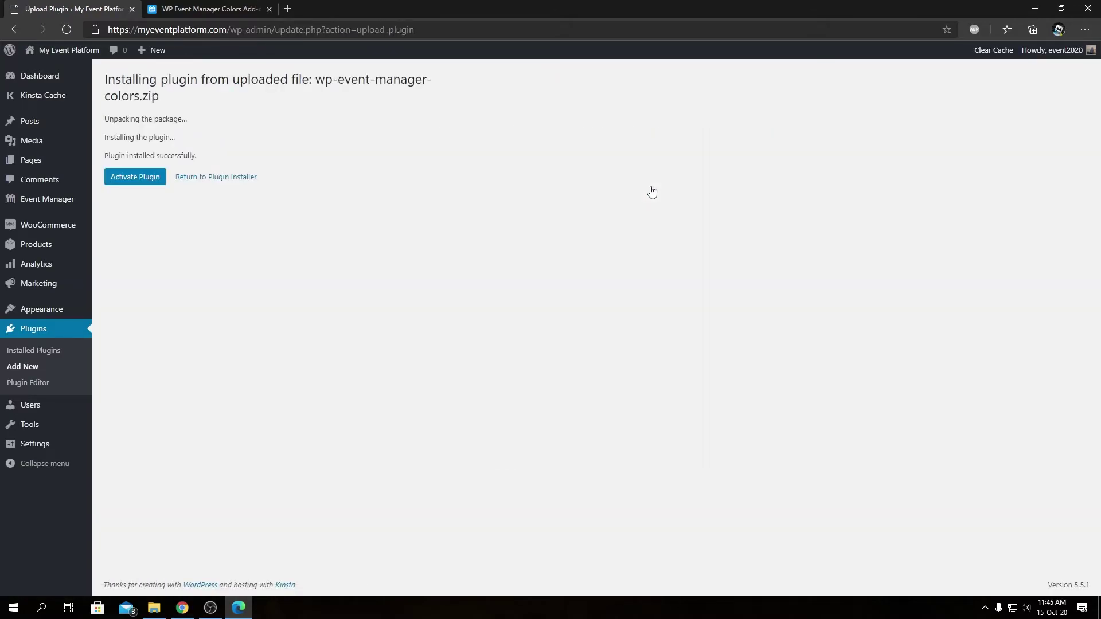
Activate the WP Event Manager - Event Colors plugin from the installation result page.
{"action": "left_click", "coordinate": [155, 188]}
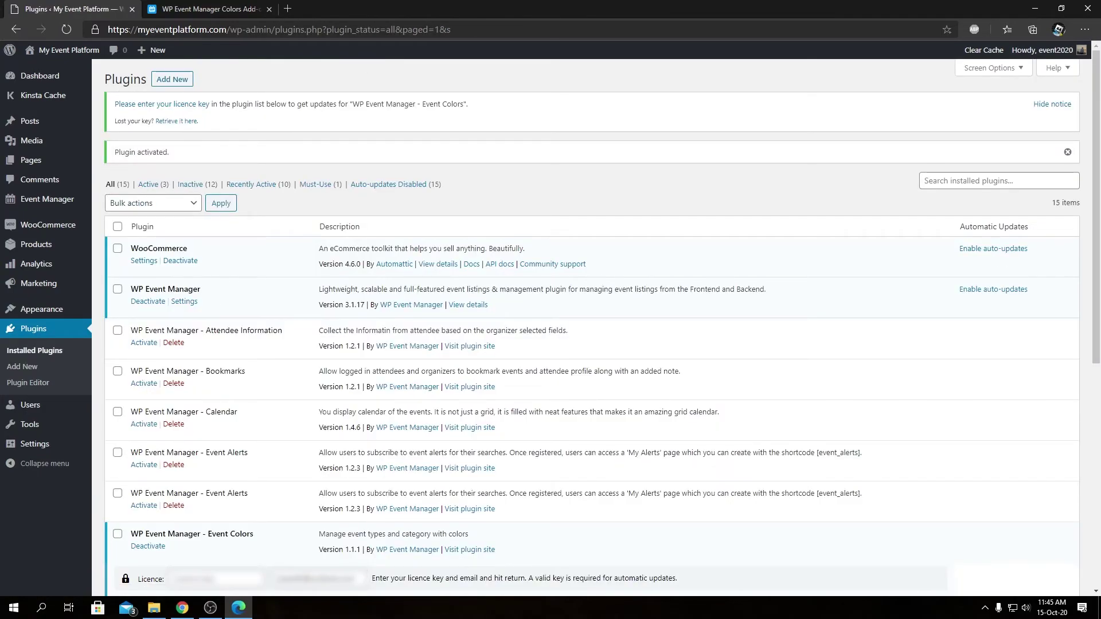
{"action": "left_click", "coordinate": [181, 609]}
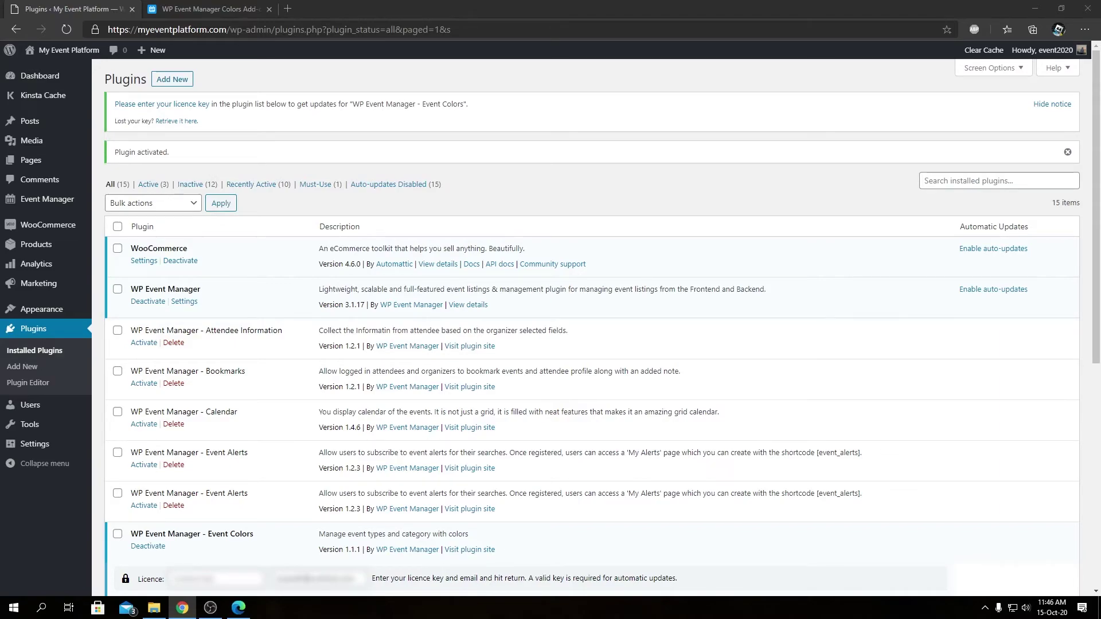
{"action": "scroll", "coordinate": [667, 442], "scroll_direction": "down", "scroll_amount": 3}
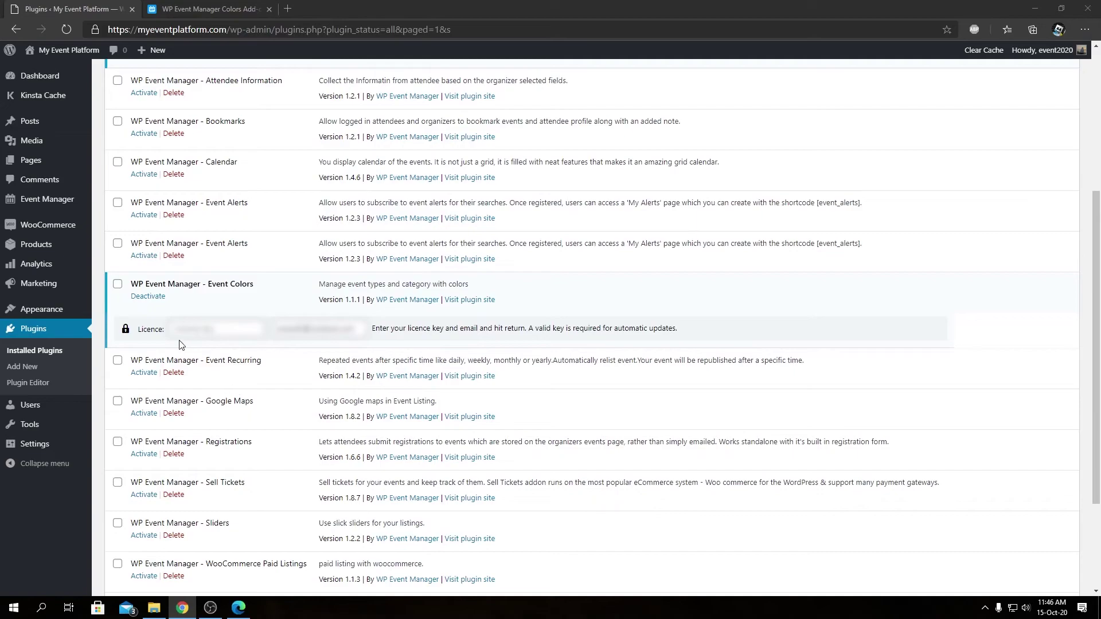
Paste the licence key and email into the Event Colors licence fields and submit.
{"action": "left_click", "coordinate": [117, 284]}
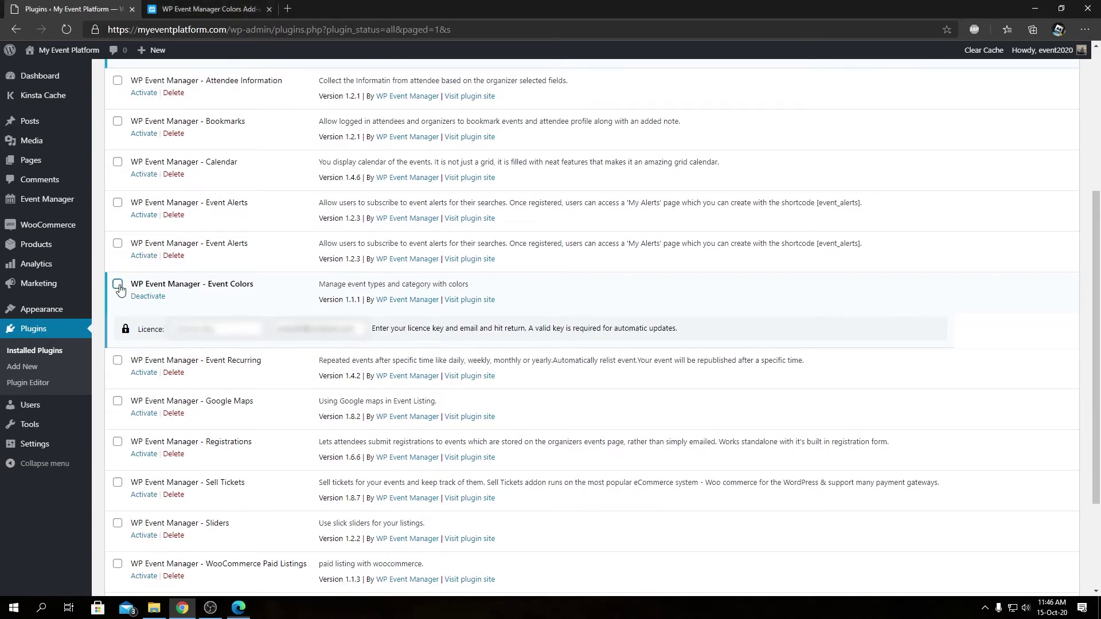
{"action": "key", "text": "ctrl+v"}
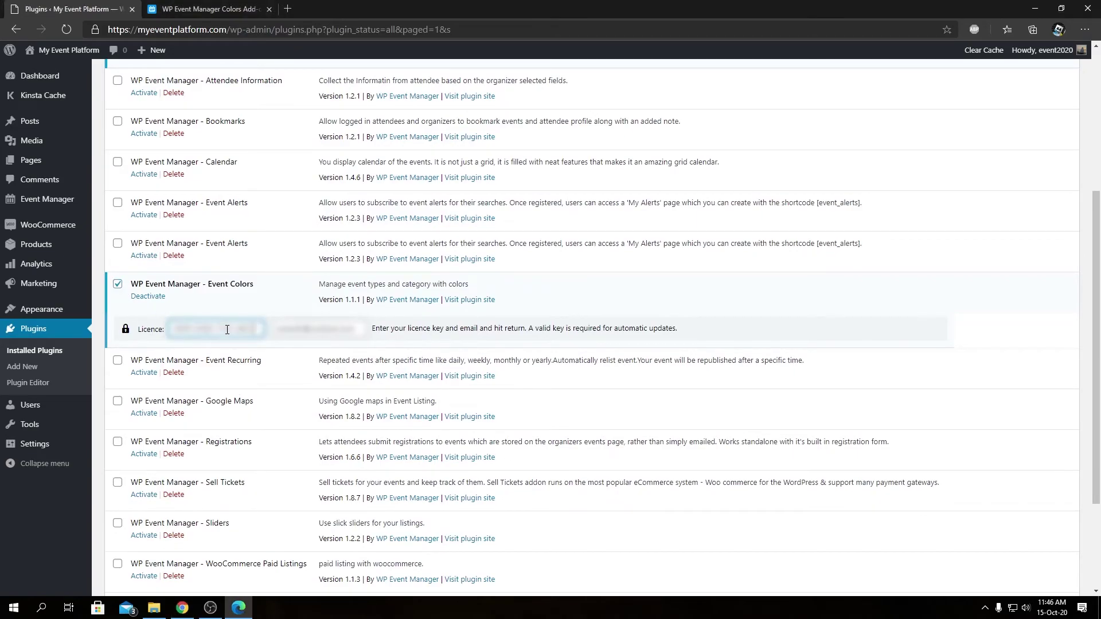
{"action": "double_click", "coordinate": [321, 334]}
{"action": "type", "text": "eve"}
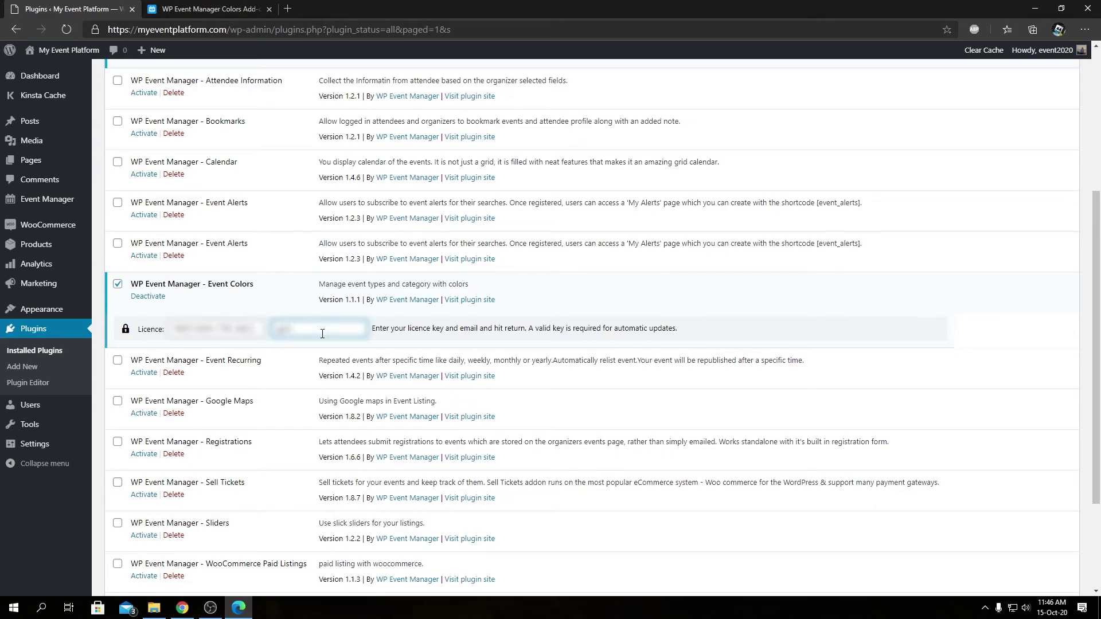
{"action": "key", "text": "ctrl+v"}
{"action": "key", "text": "Return"}
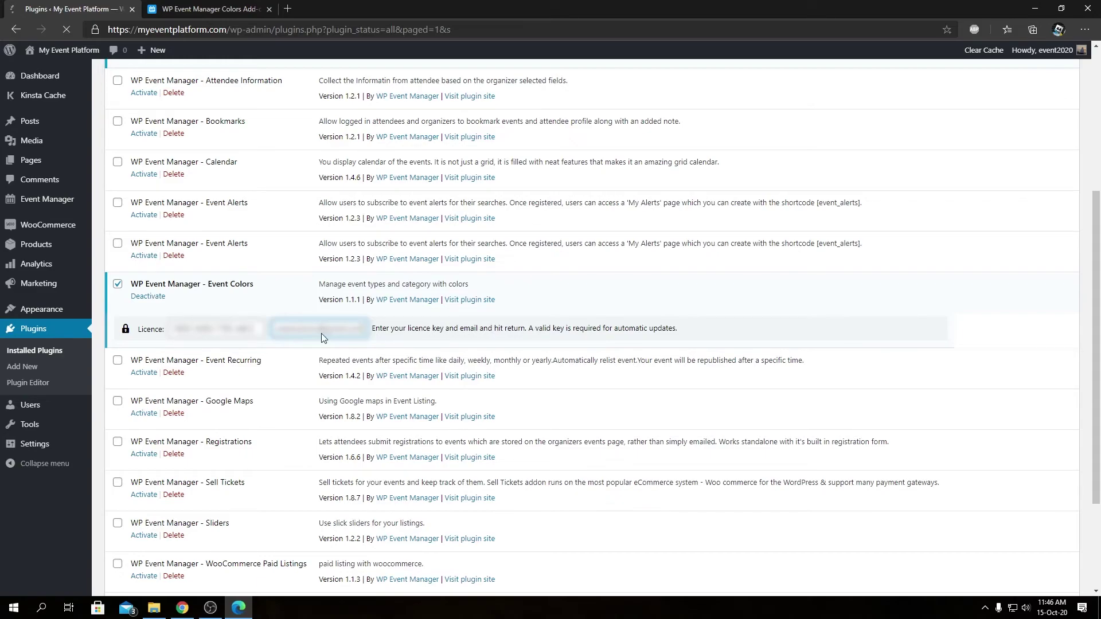